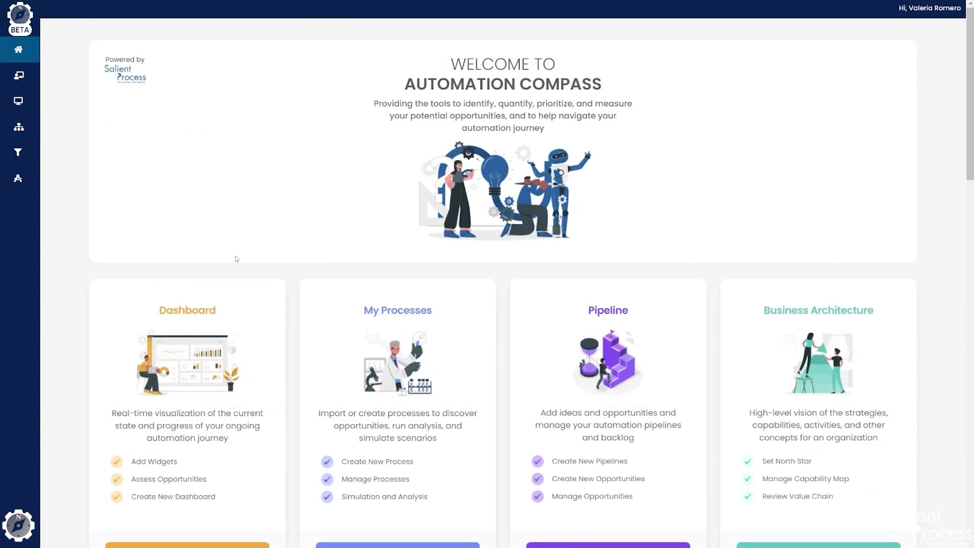
# - Open the Manage Processes page and check which columns can be shown in the process table
pyautogui.moveTo(19, 128)
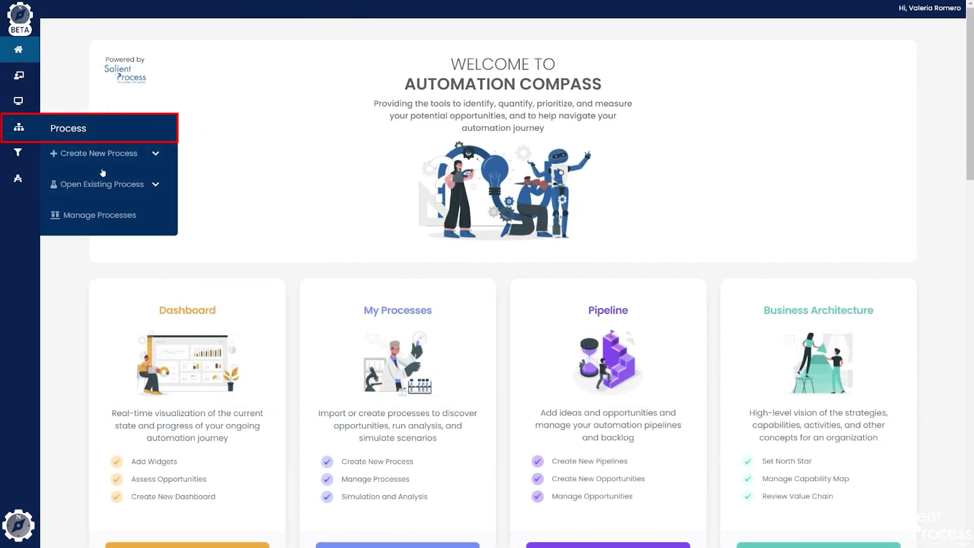
pyautogui.click(118, 218)
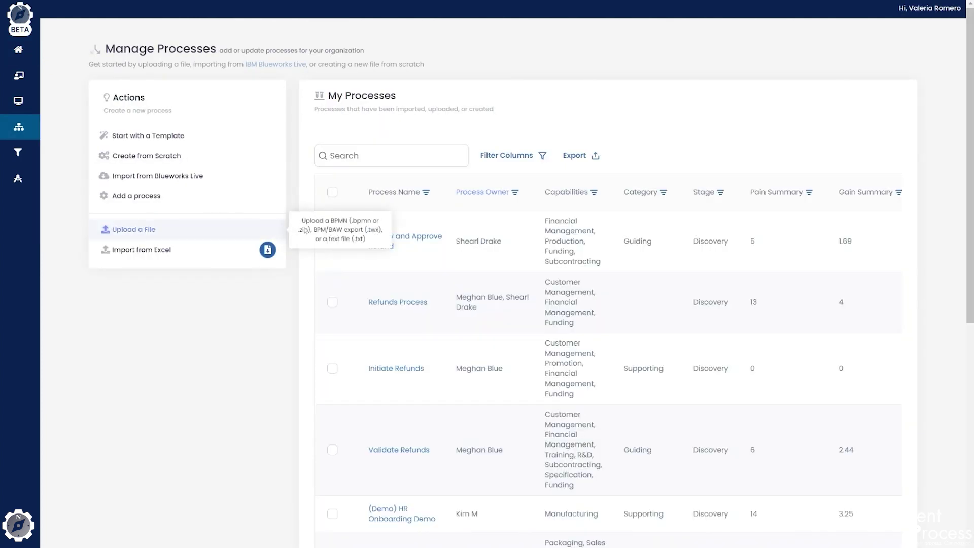
pyautogui.click(533, 157)
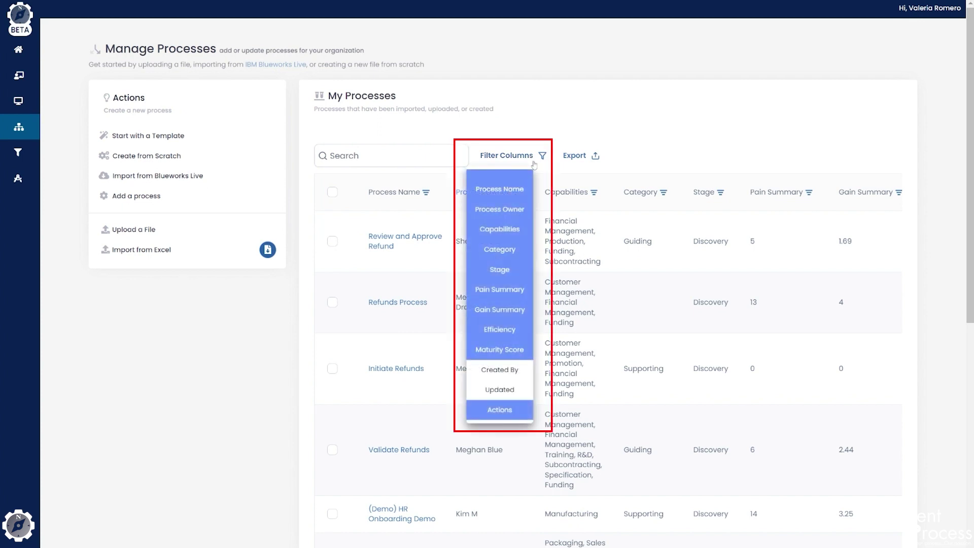
pyautogui.click(533, 157)
# - Filter the process table by process owner, selecting the first two owners in the list
pyautogui.click(516, 191)
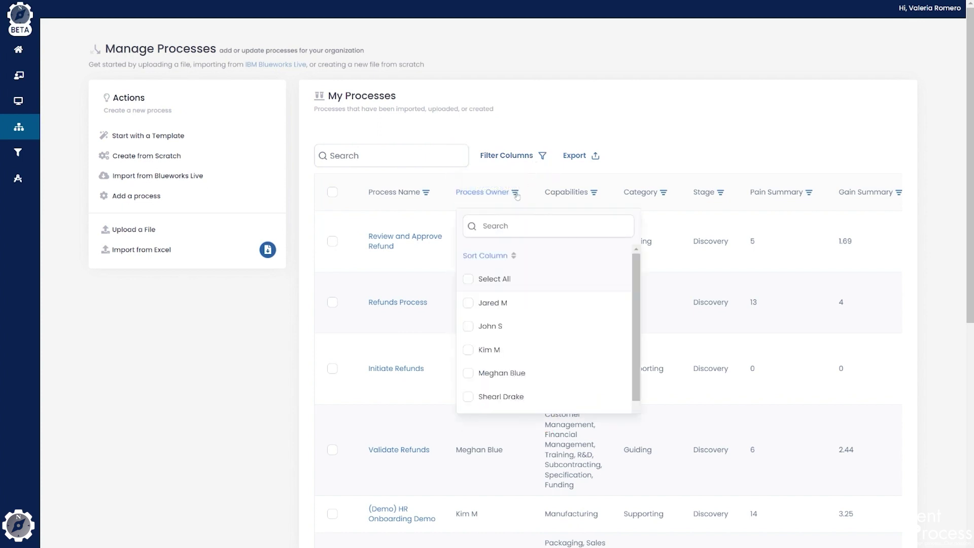
pyautogui.click(468, 302)
pyautogui.click(467, 327)
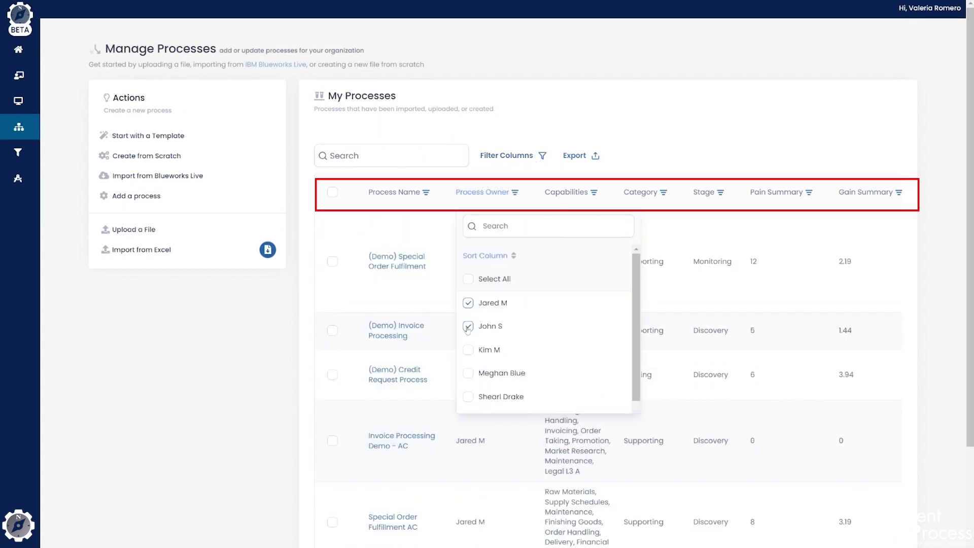
pyautogui.click(677, 146)
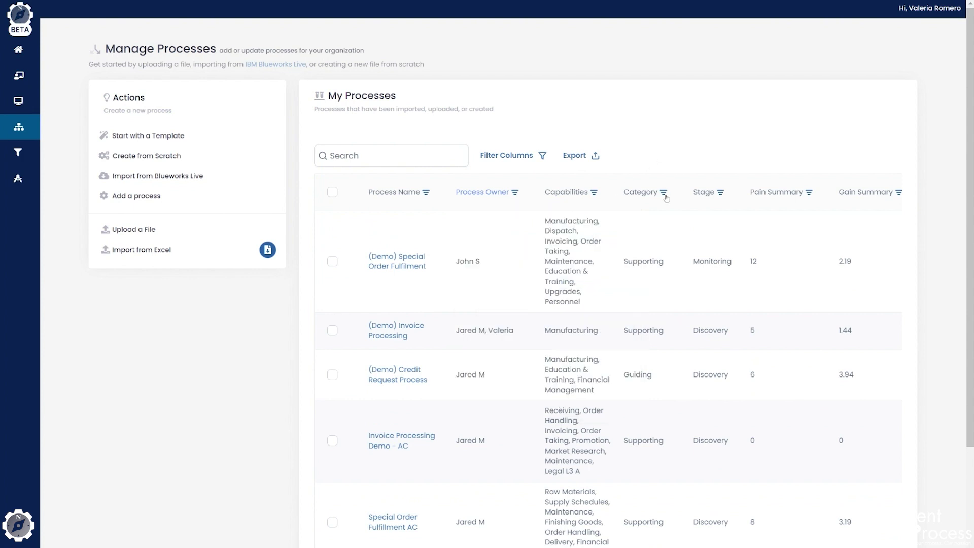
# - Filter the process table to the Supporting category and open the (Demo) Special Order Fulfilment process
pyautogui.click(663, 192)
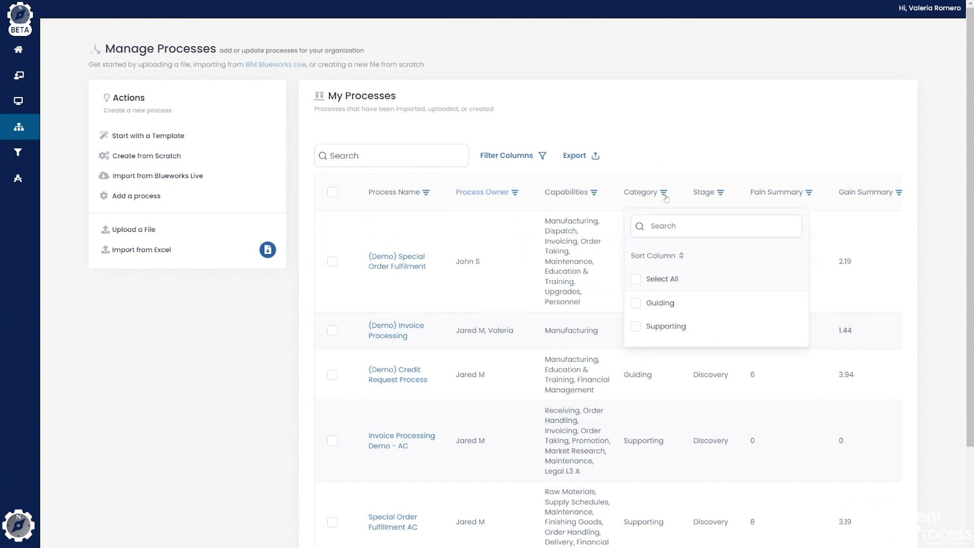
pyautogui.click(636, 327)
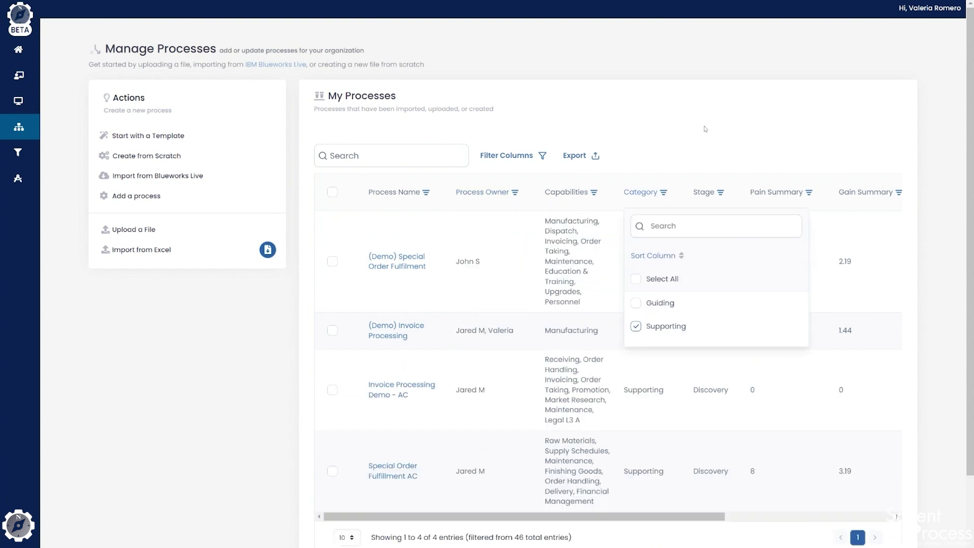
pyautogui.click(409, 261)
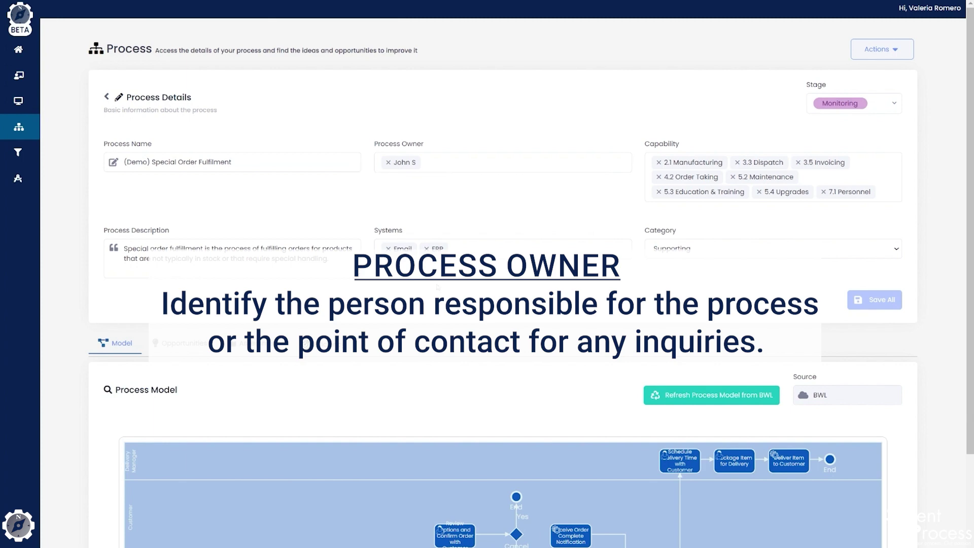
# - Link the capability 9.2 Funding to the process and set its stage to Analysis
pyautogui.click(842, 178)
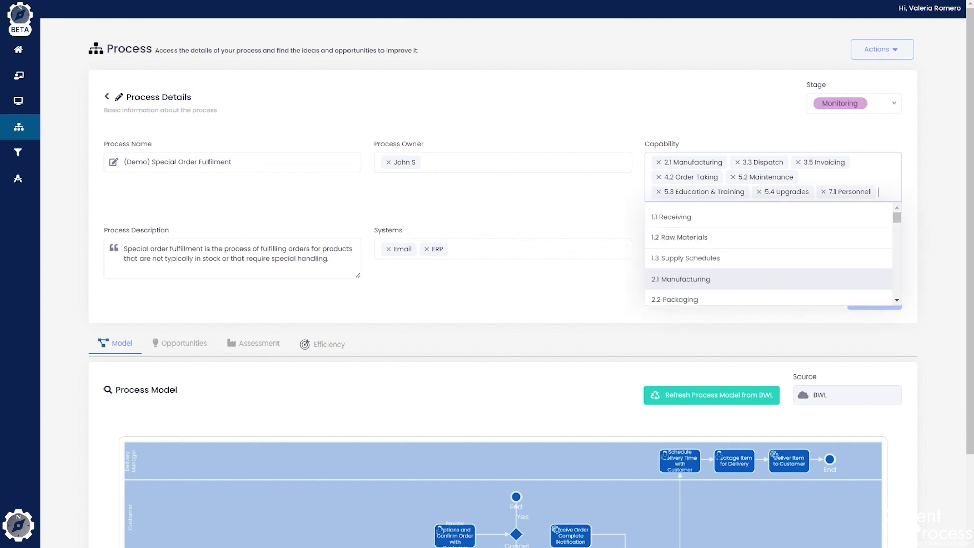
pyautogui.moveTo(897, 219); pyautogui.dragTo(897, 297)
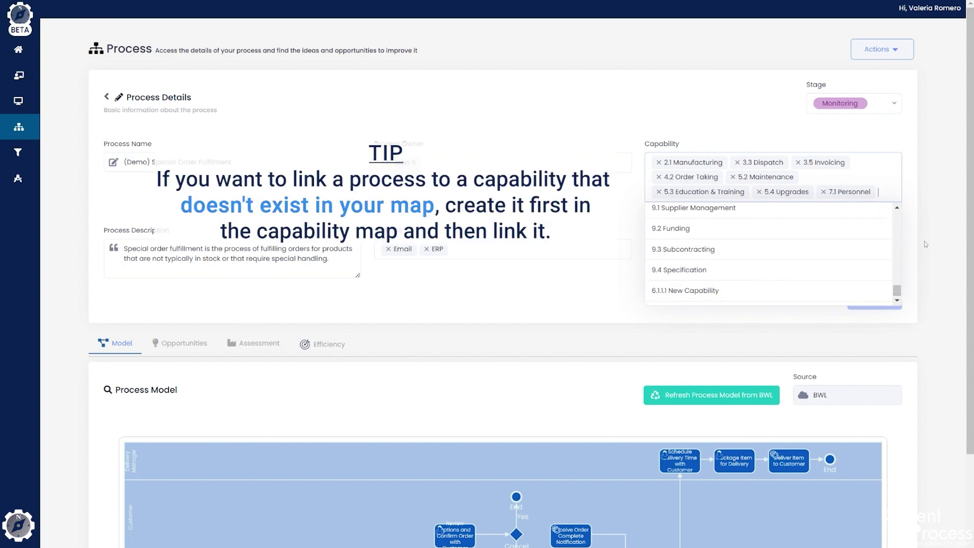
pyautogui.click(836, 229)
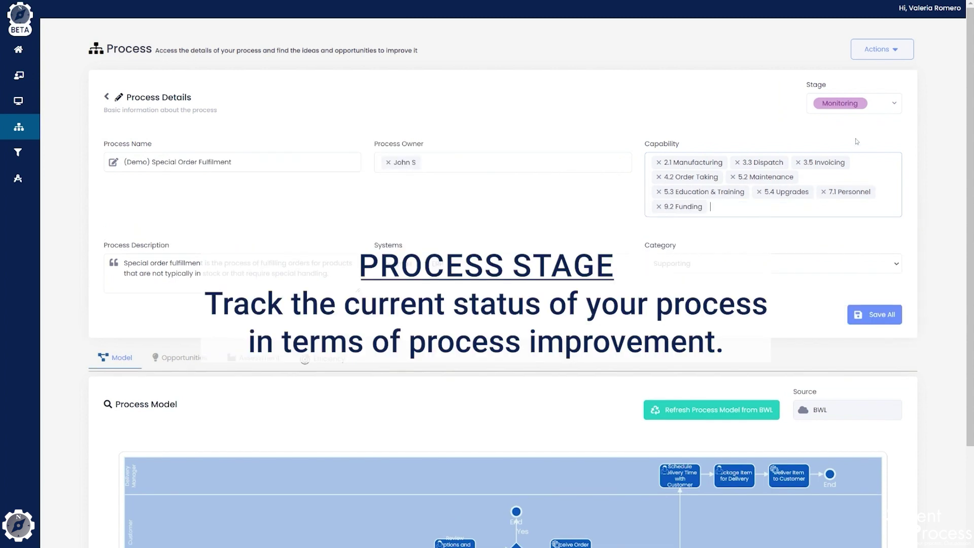
pyautogui.click(887, 104)
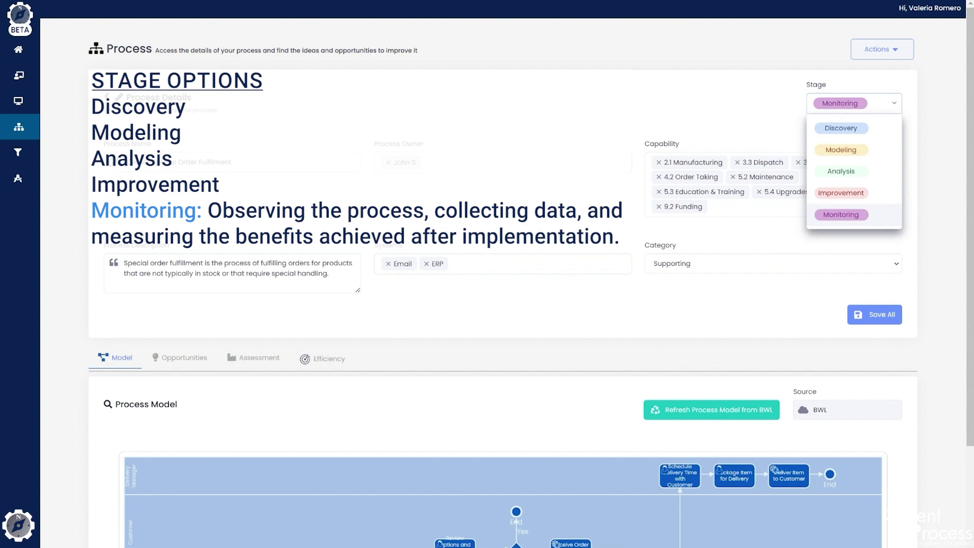
pyautogui.click(841, 171)
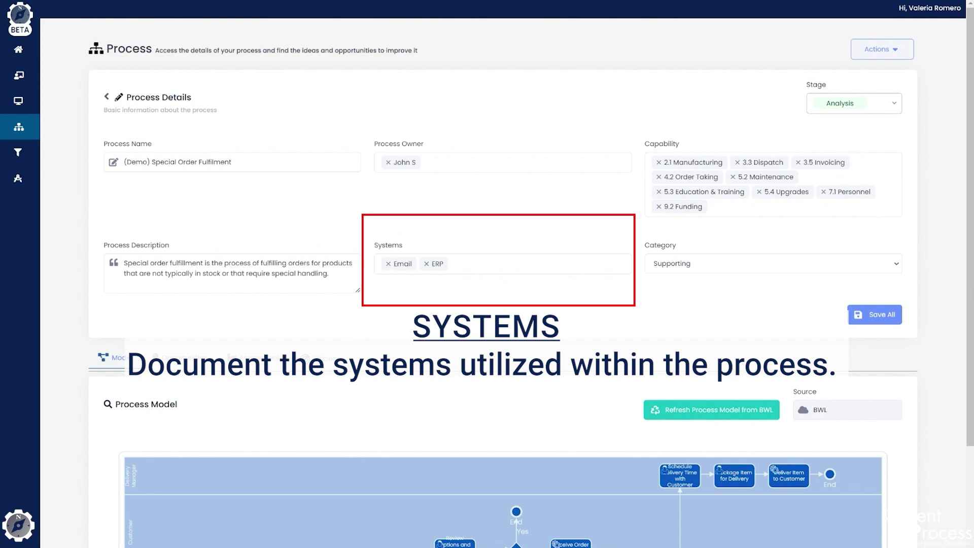
# - Check the available Systems and Category options for the process
pyautogui.click(453, 264)
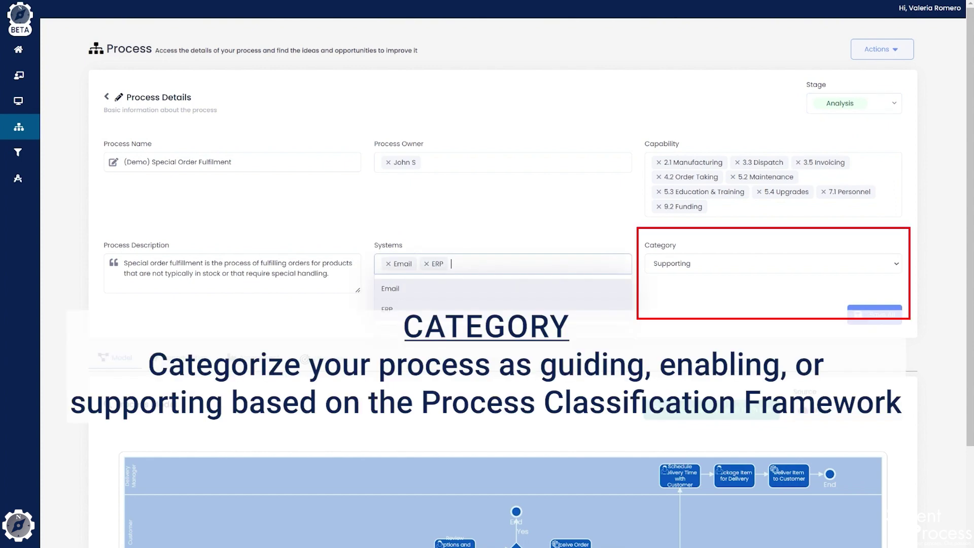
pyautogui.click(754, 265)
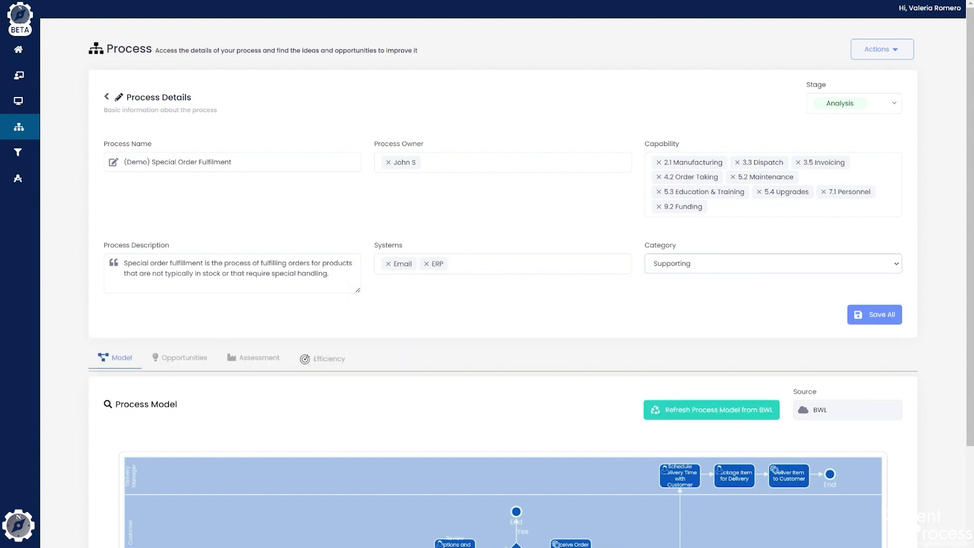
pyautogui.click(605, 307)
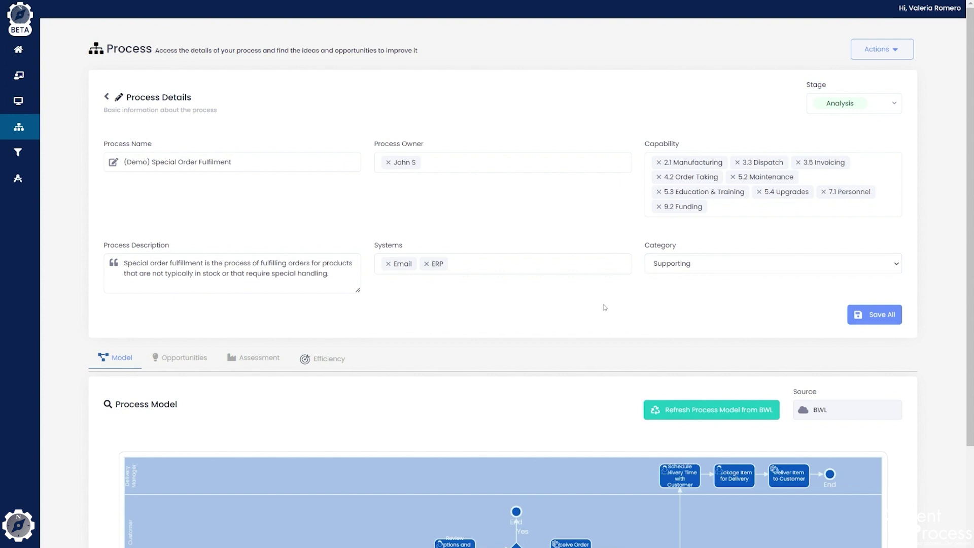
# - Examine the process model, its decouple confirmation and the IBM Blueworks snapshot import dialog, cancelling both dialogs
pyautogui.scroll(-4, 604, 308)
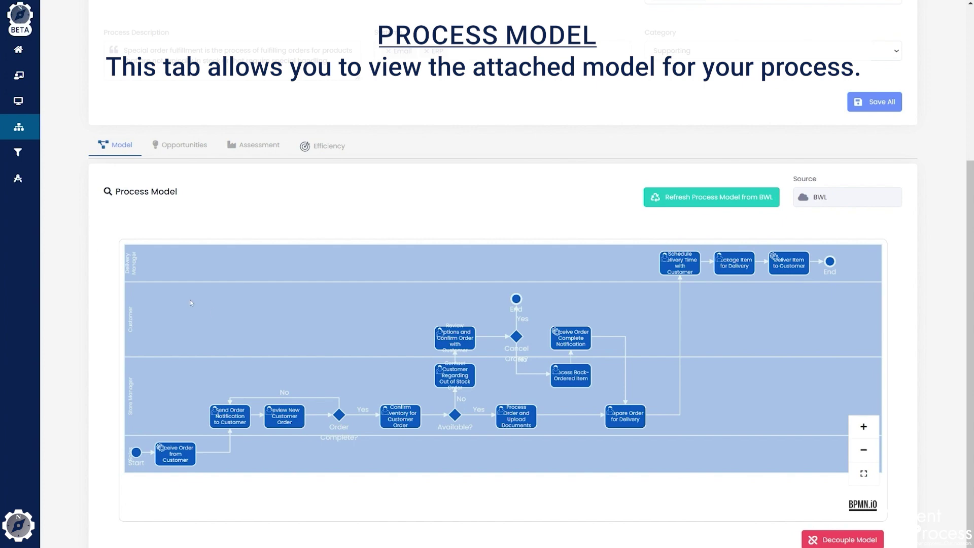
pyautogui.click(850, 540)
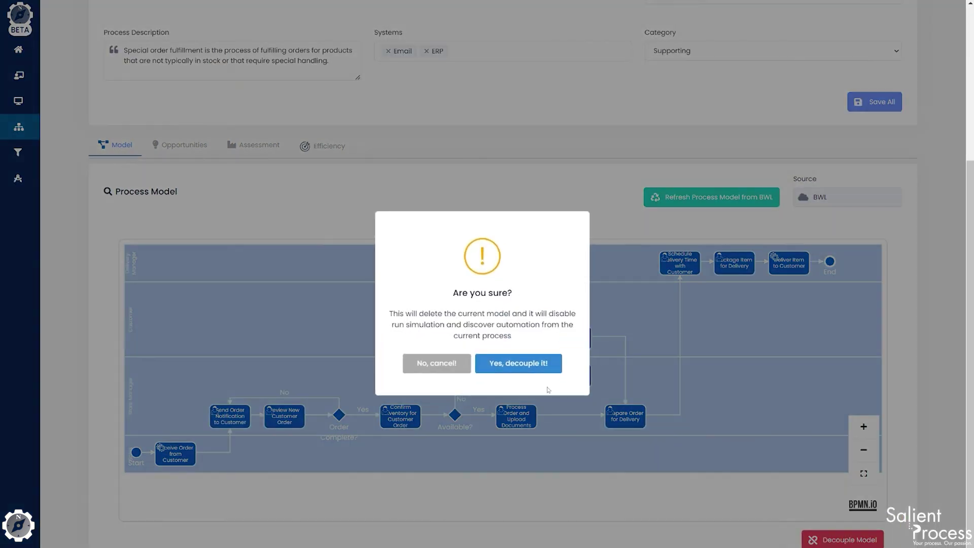
pyautogui.click(455, 364)
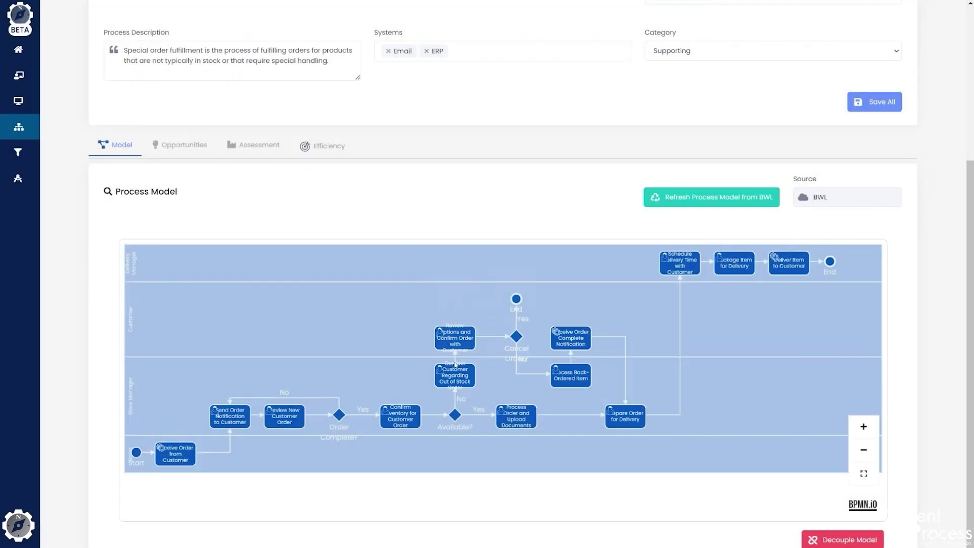
pyautogui.click(745, 202)
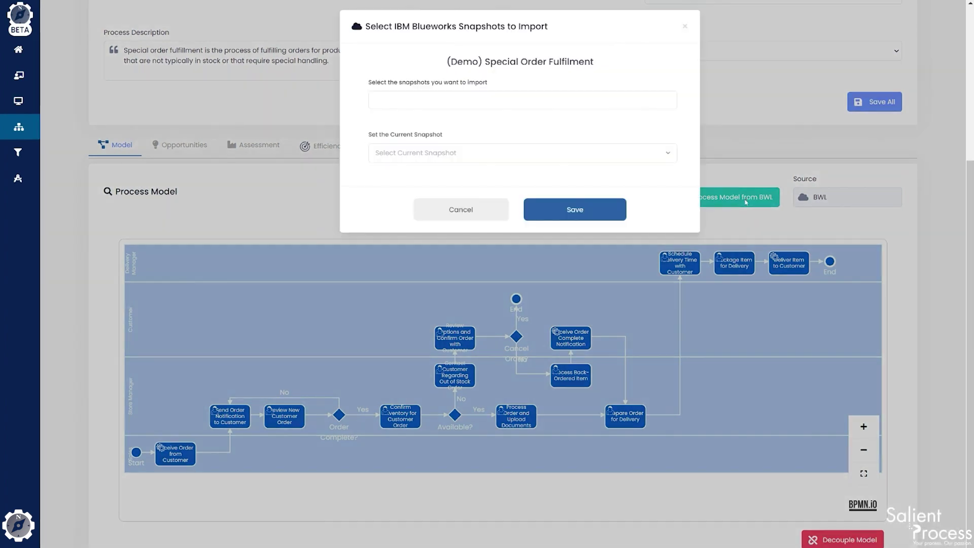
pyautogui.click(460, 210)
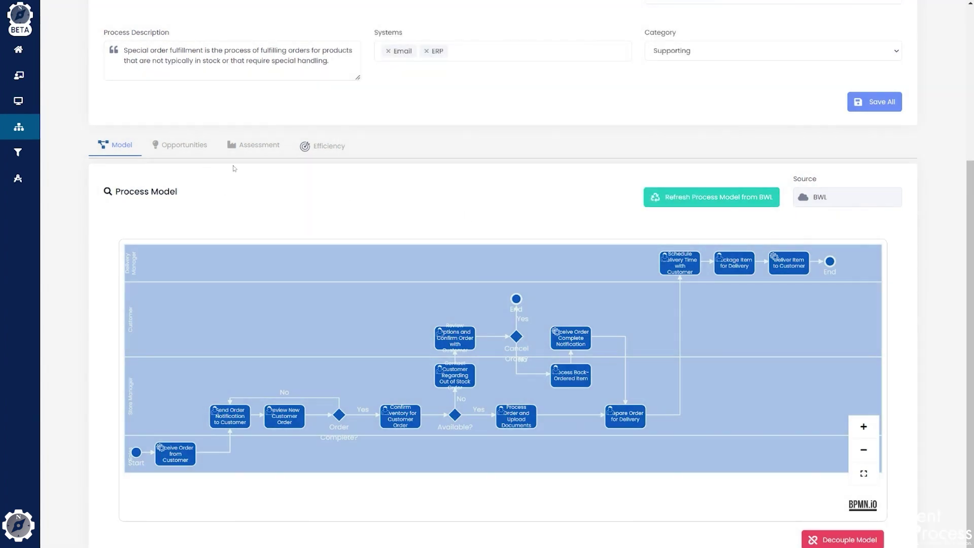
# - Review the possible actions offered for this process
pyautogui.scroll(5, 210, 183)
pyautogui.click(907, 53)
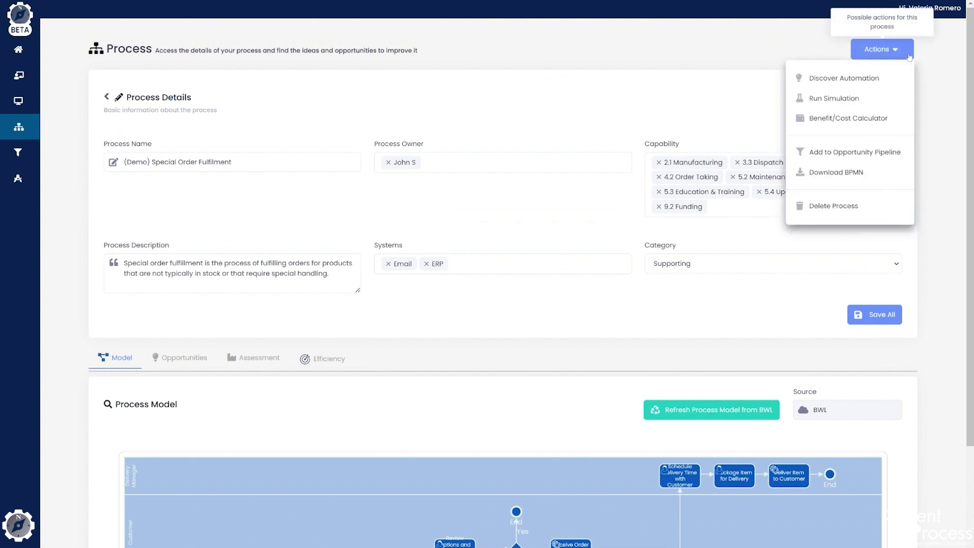
pyautogui.click(909, 57)
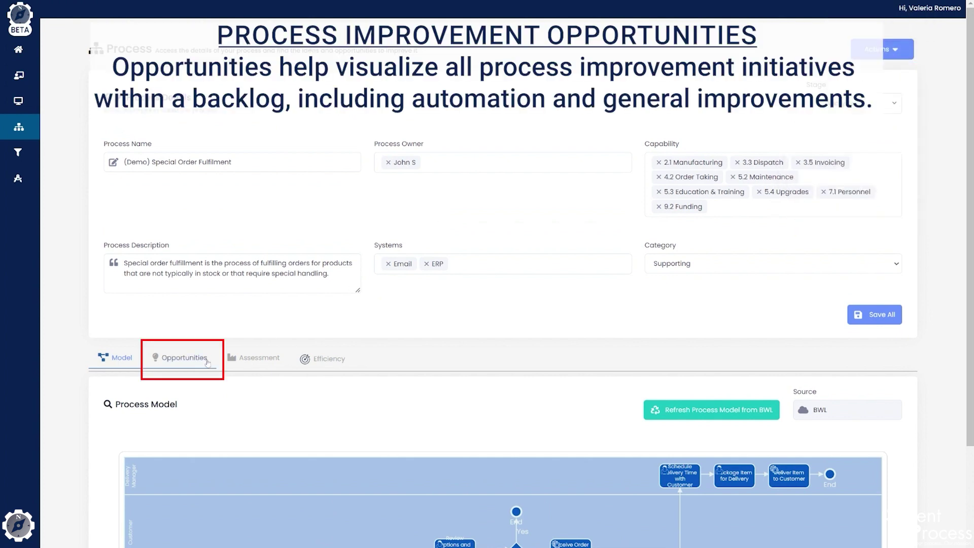
# - Open the process's improvement opportunities and sort them by NPVR in ascending order
pyautogui.click(213, 359)
pyautogui.scroll(-4, 476, 355)
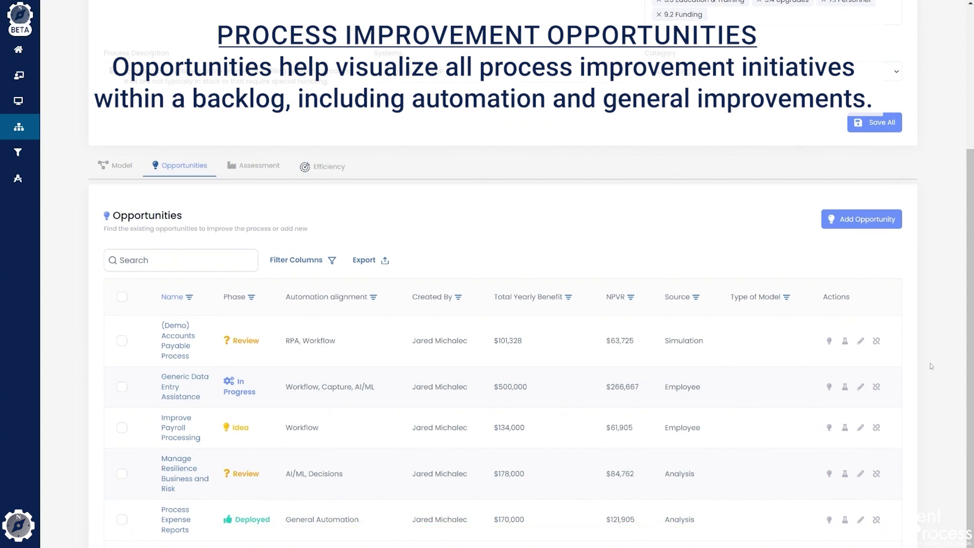
pyautogui.click(324, 262)
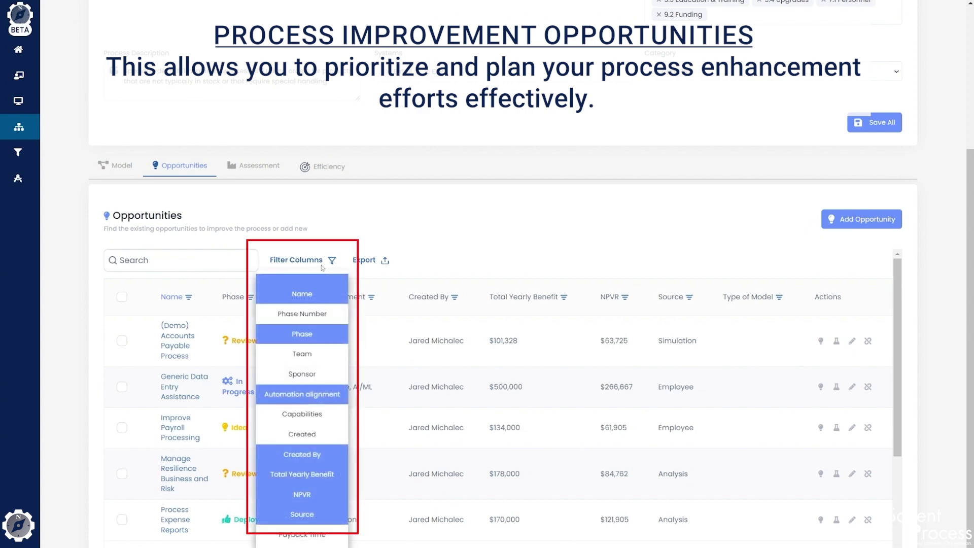
pyautogui.click(624, 296)
pyautogui.click(641, 360)
pyautogui.click(670, 258)
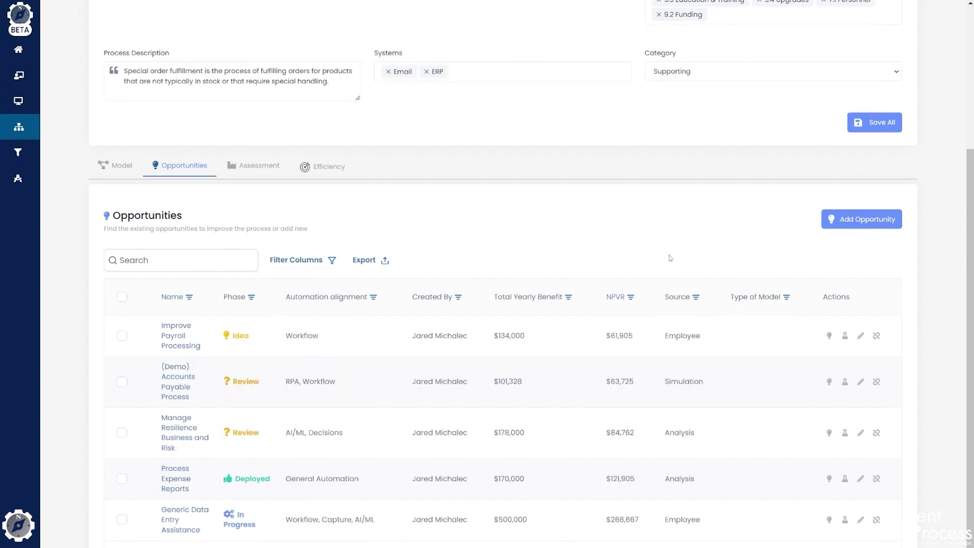
# - In the process's gain assessment, rate the goal "Leverage technology to improve efficiency" as A Large Contribution (Score 4)
pyautogui.click(268, 112)
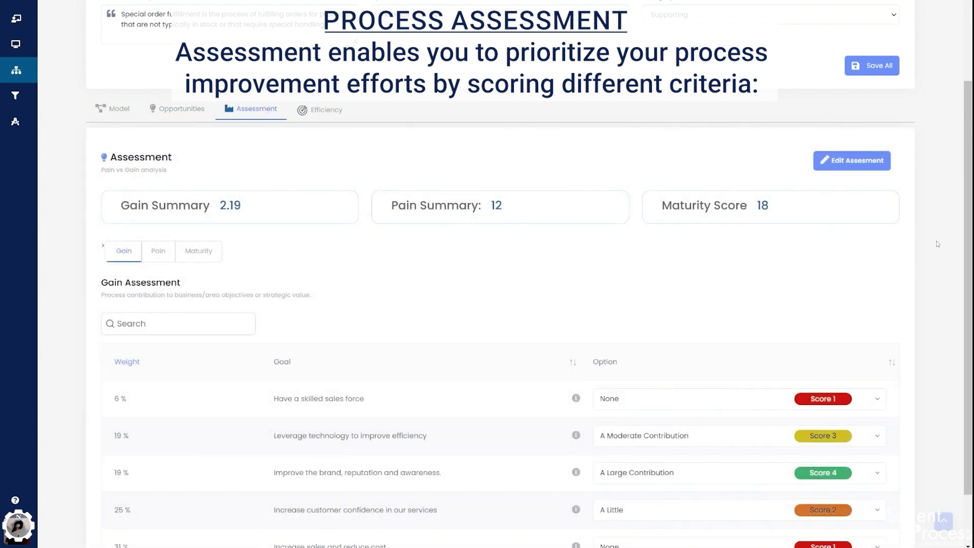
pyautogui.scroll(-2, 937, 244)
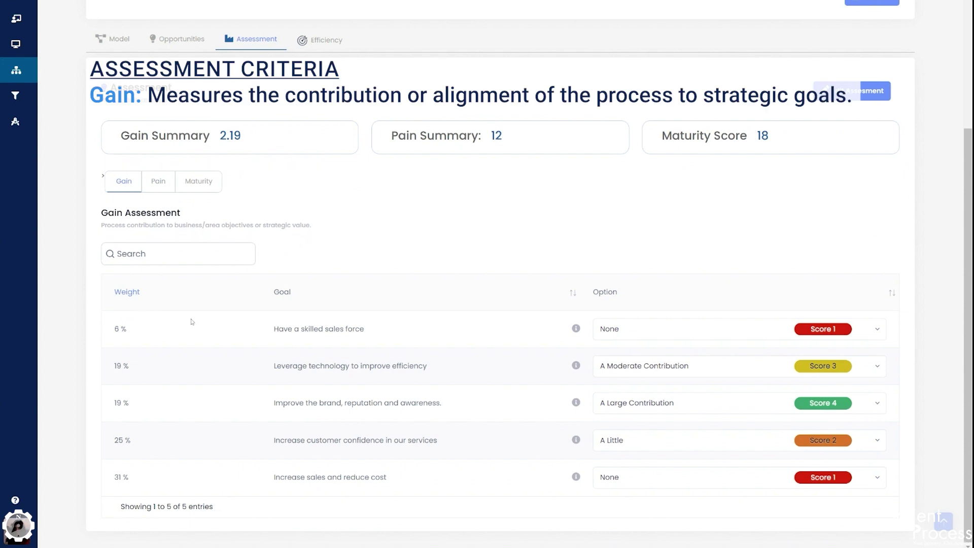
pyautogui.click(736, 374)
pyautogui.scroll(-1, 738, 429)
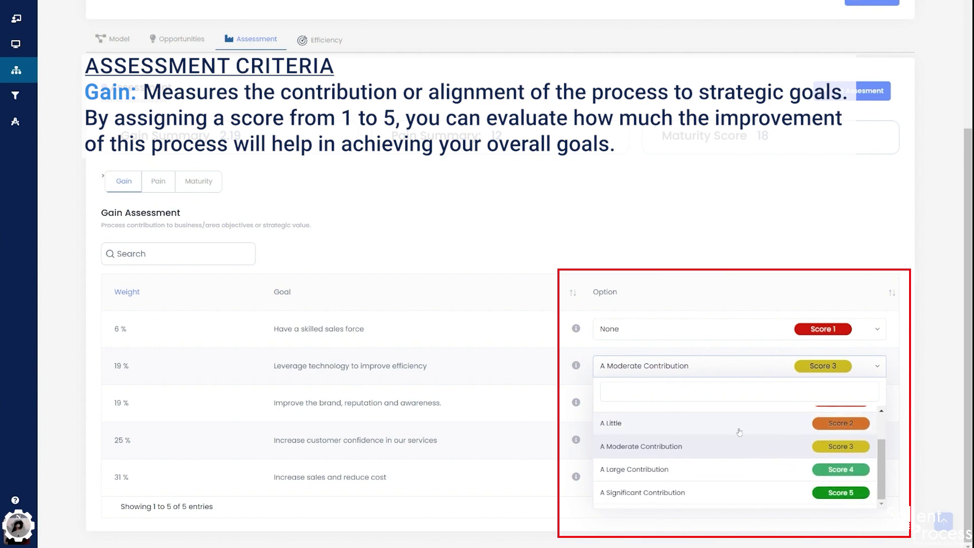
pyautogui.click(729, 465)
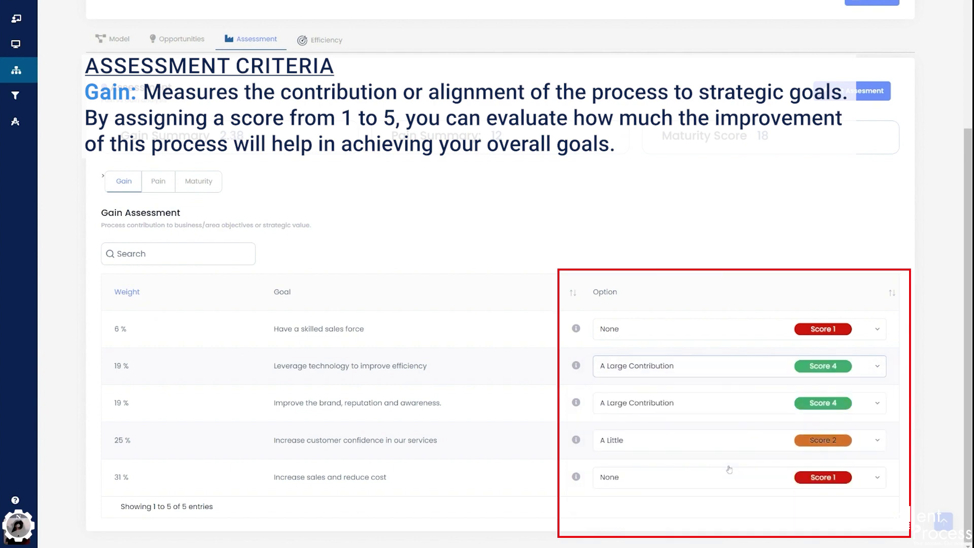
# - Rate the gain goal "Increase customer confidence in our services" as A Significant Contribution (Score 5)
pyautogui.click(757, 440)
pyautogui.scroll(-1, 760, 423)
pyautogui.click(762, 413)
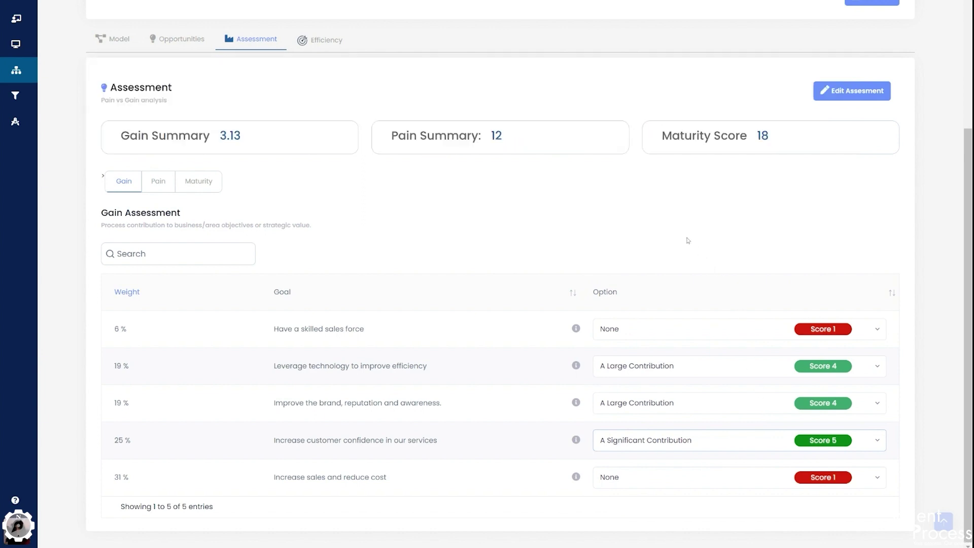
# - In the pain assessment, set Client and reputation risk to Mostly (Score 2)
pyautogui.click(158, 181)
pyautogui.scroll(1, 511, 311)
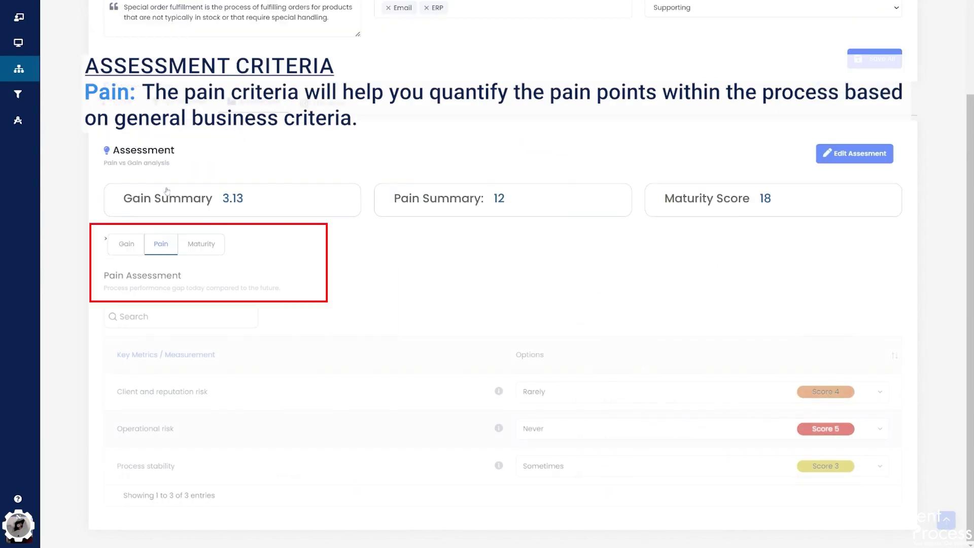
pyautogui.click(624, 395)
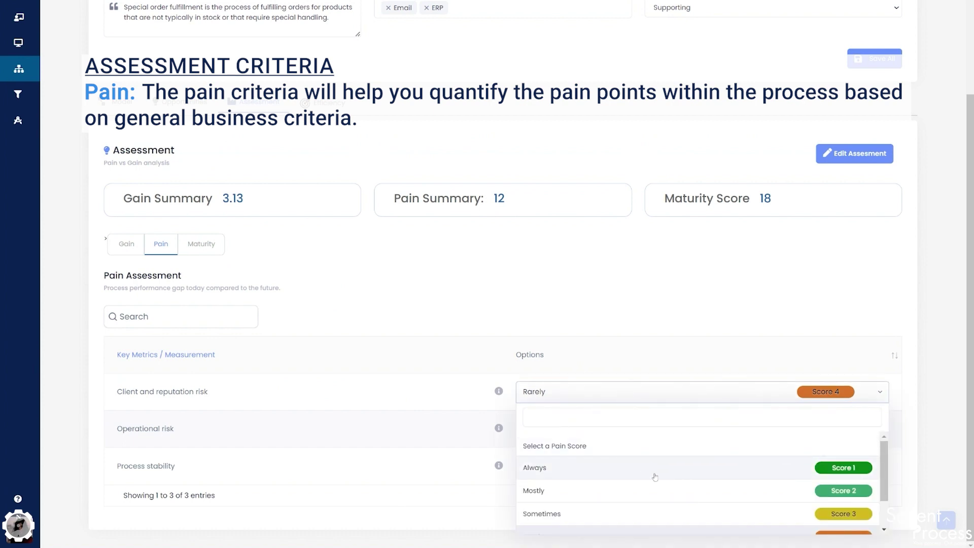
pyautogui.scroll(-2, 654, 469)
pyautogui.click(664, 456)
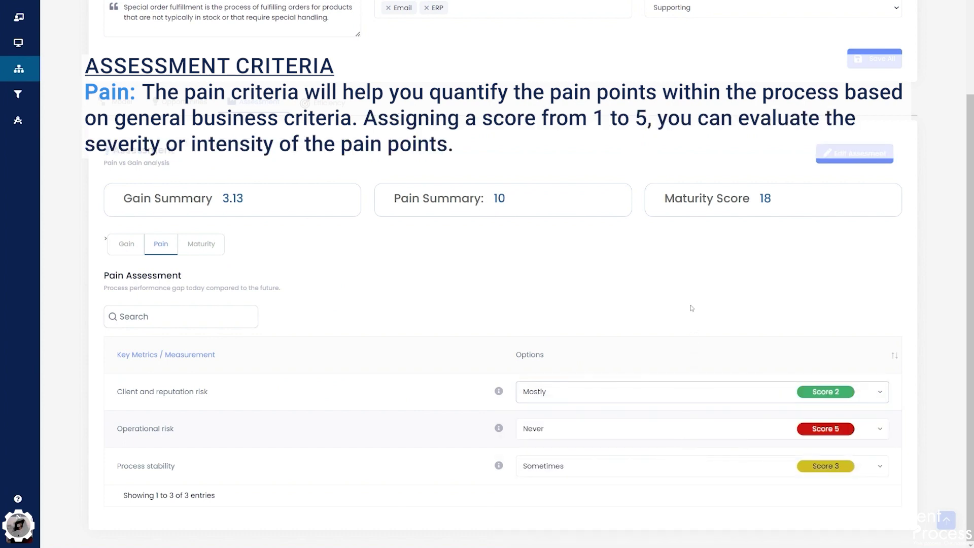
# - In the pain assessment, set Operational risk to Rarely (Score 4)
pyautogui.click(624, 428)
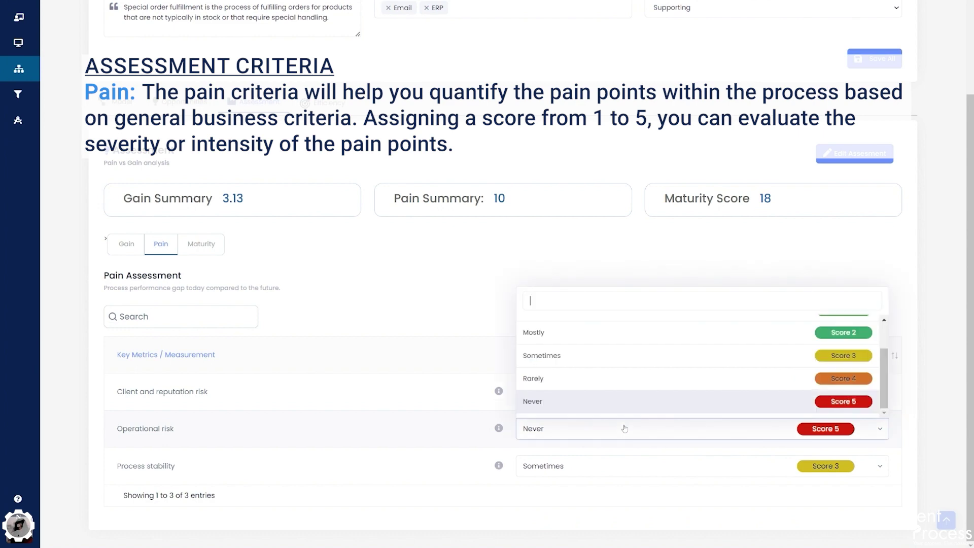
pyautogui.click(624, 379)
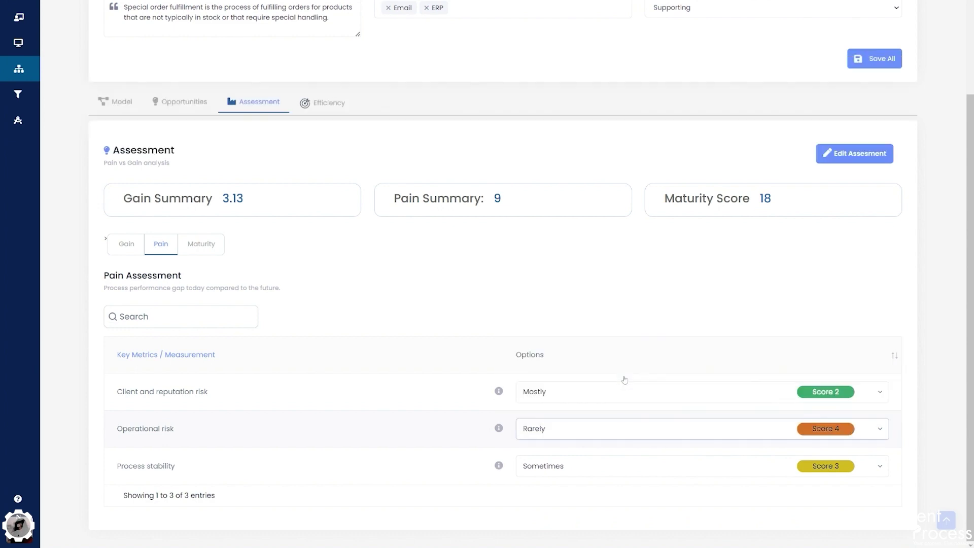
# - In the process's maturity assessment, set Digitized End to End to "Partially digitized, with some manual/analog inputs or outputs" (Score 2)
pyautogui.click(201, 243)
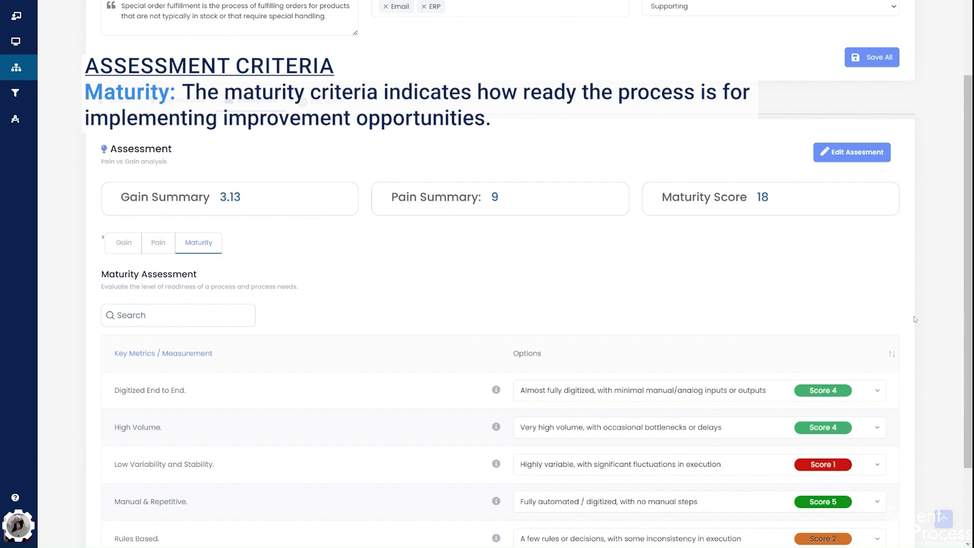
pyautogui.scroll(-2, 914, 319)
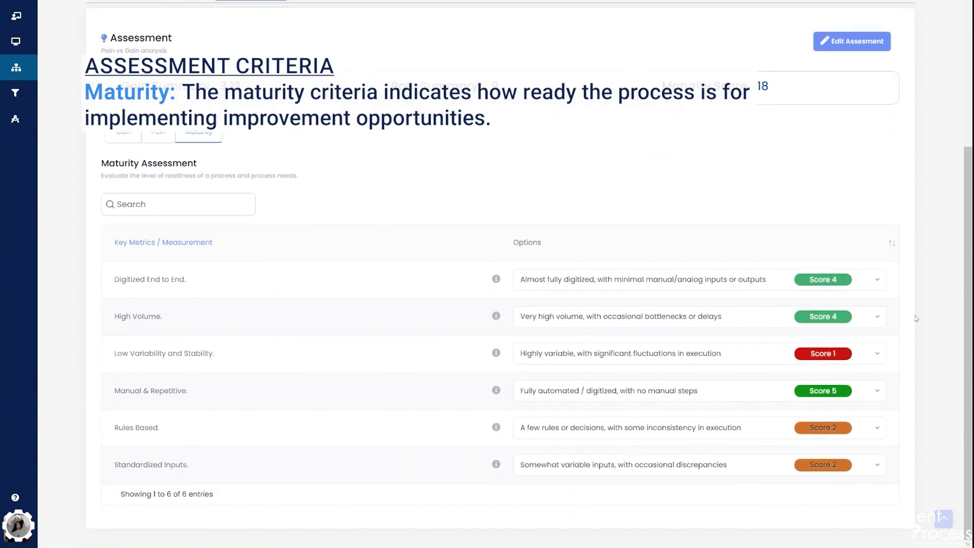
pyautogui.click(801, 288)
pyautogui.scroll(-2, 735, 352)
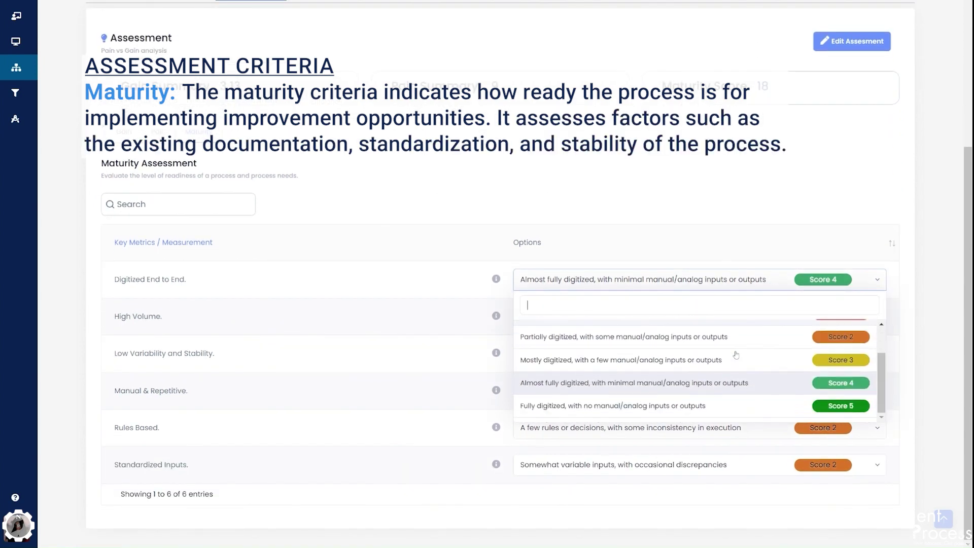
pyautogui.click(748, 339)
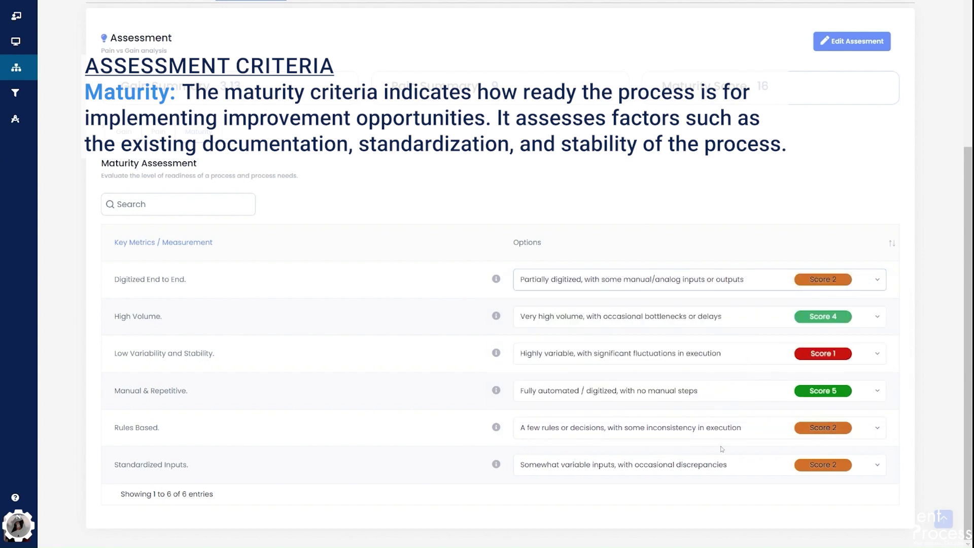
# - Set the maturity metric Standardized Inputs to "Highly standardized inputs, with occasional deviations" (Score 4)
pyautogui.click(719, 467)
pyautogui.scroll(-2, 720, 431)
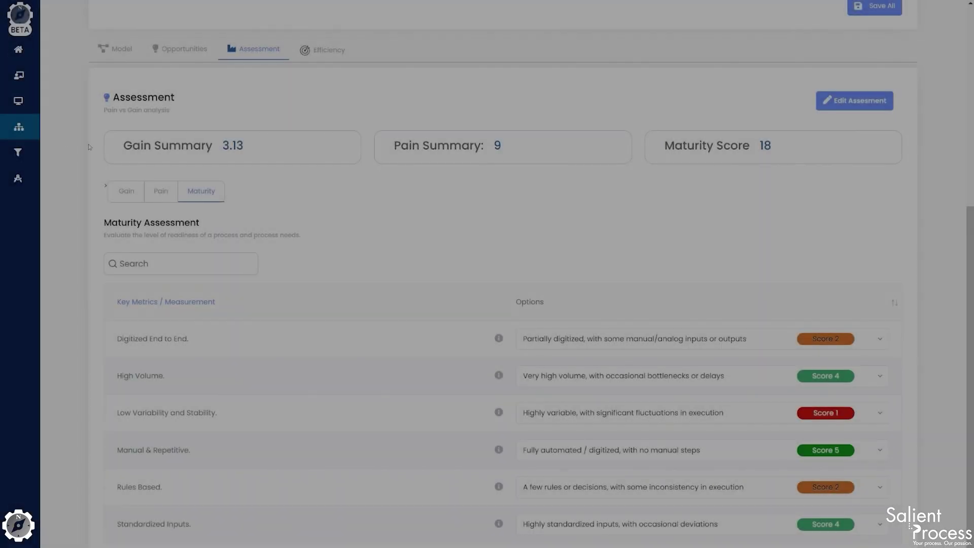
# - Open the dashboard named "(Demo) My first dashboard"
pyautogui.moveTo(18, 100)
pyautogui.click(155, 162)
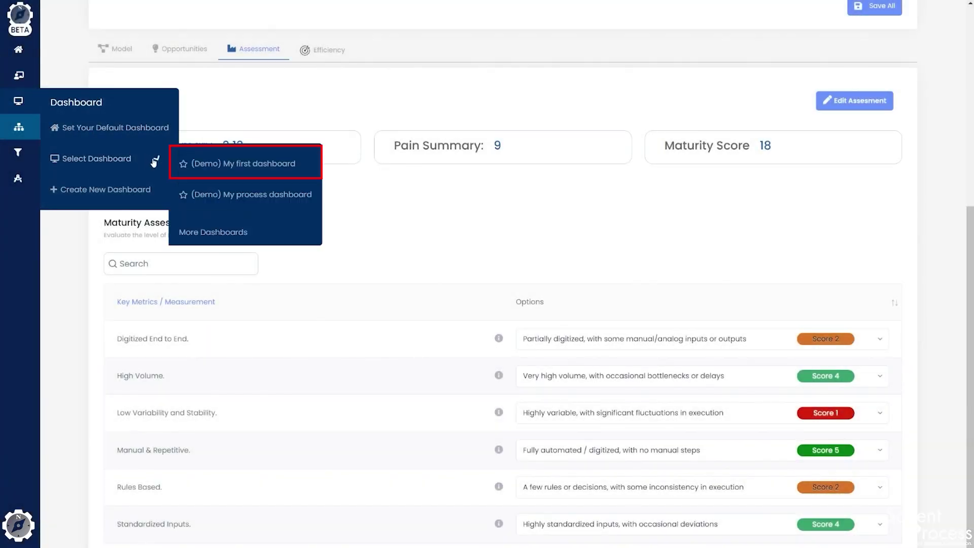
pyautogui.click(250, 172)
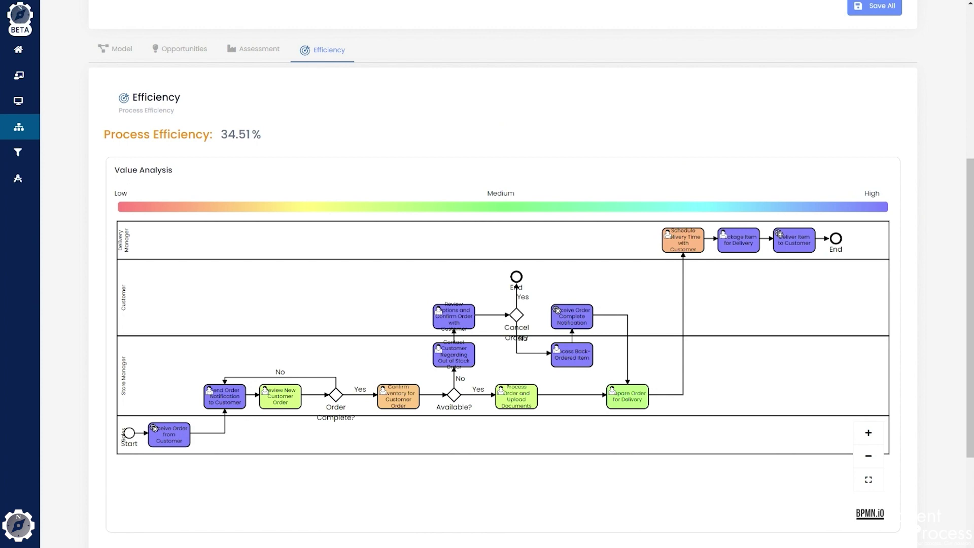
# - Examine the process's total cycle times chart and its efficiency by milestones for Order Confirmation and Pickup or Delivery
pyautogui.scroll(-5, 924, 208)
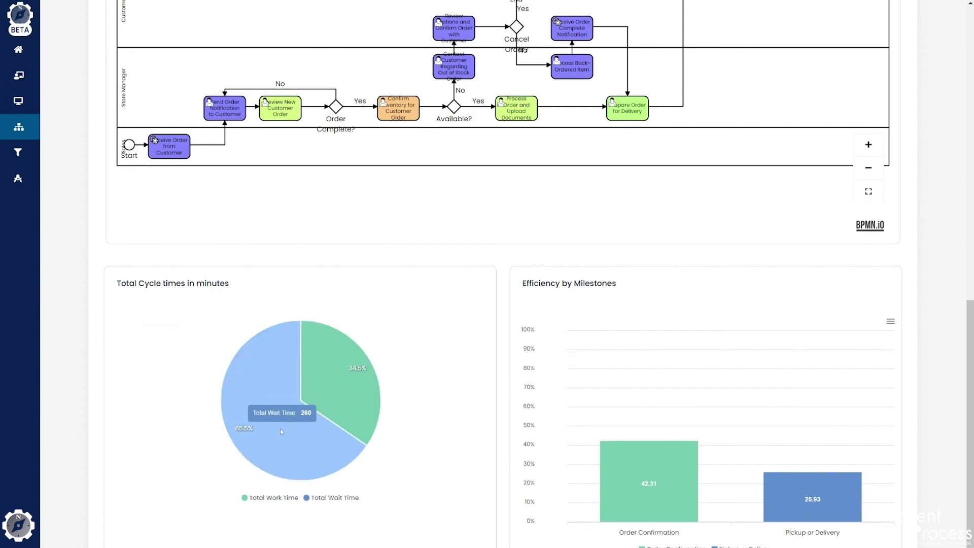
pyautogui.moveTo(653, 476)
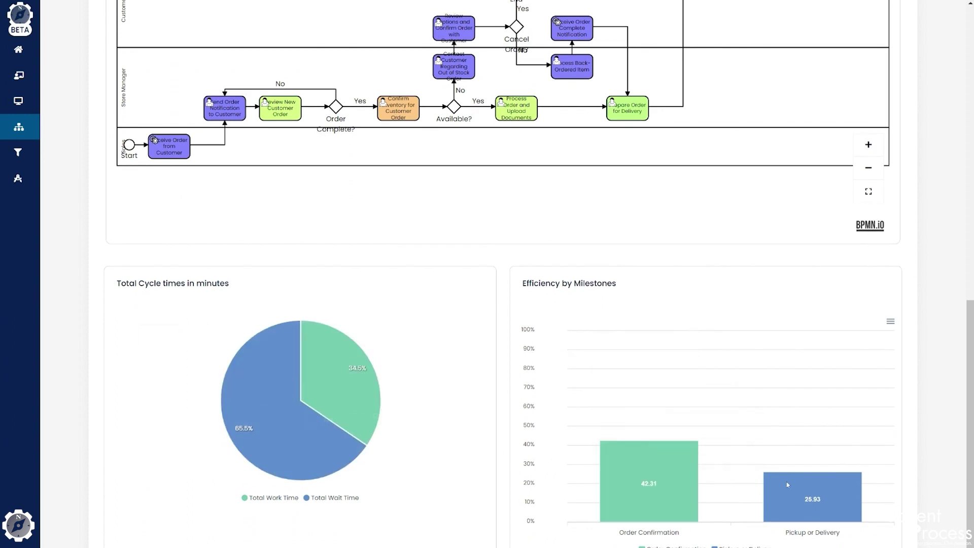
pyautogui.moveTo(830, 485)
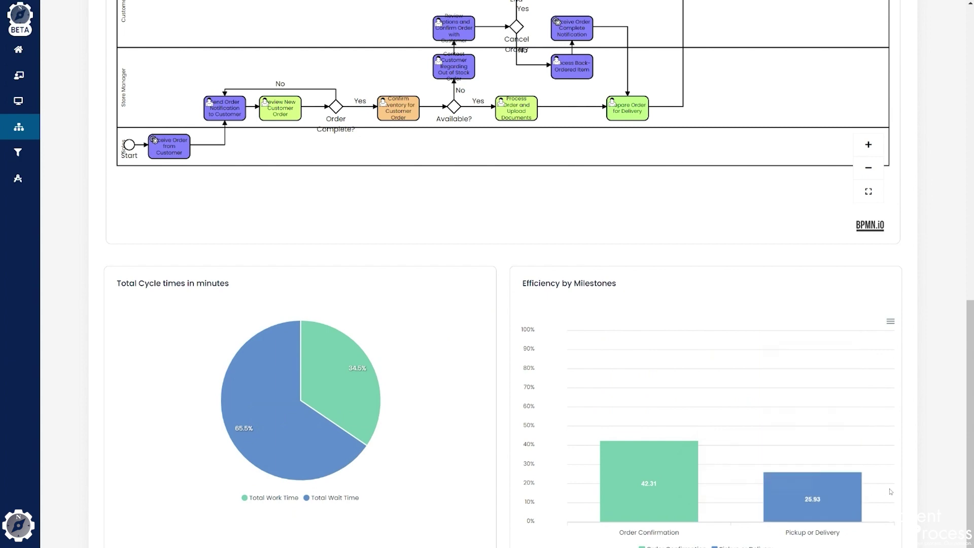